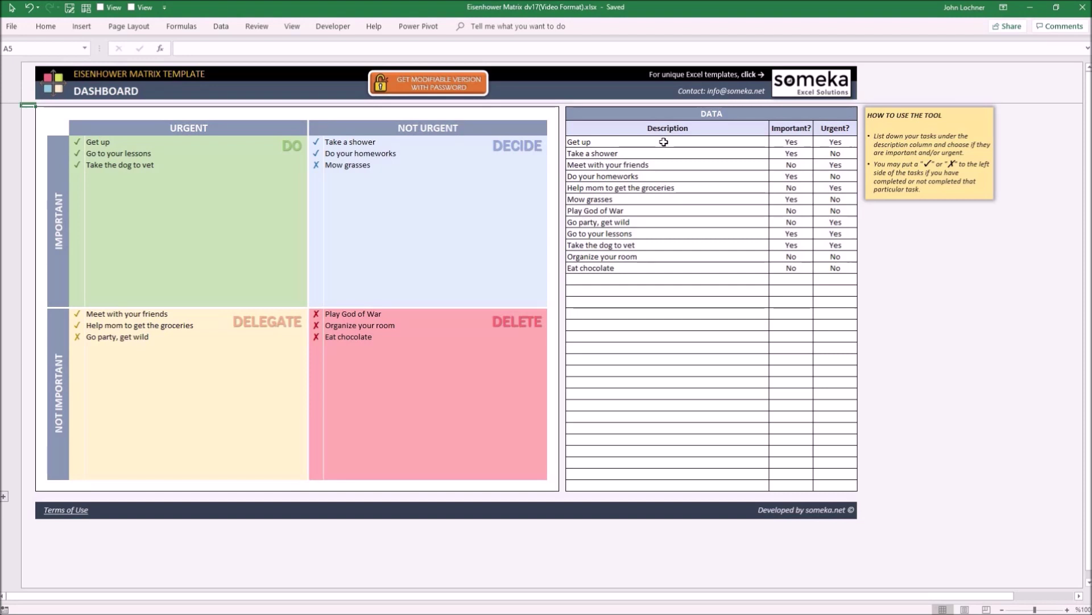
- Review the existing task descriptions and the Get up row's Important and Urgent ratings
drag(663, 143, 666, 268)
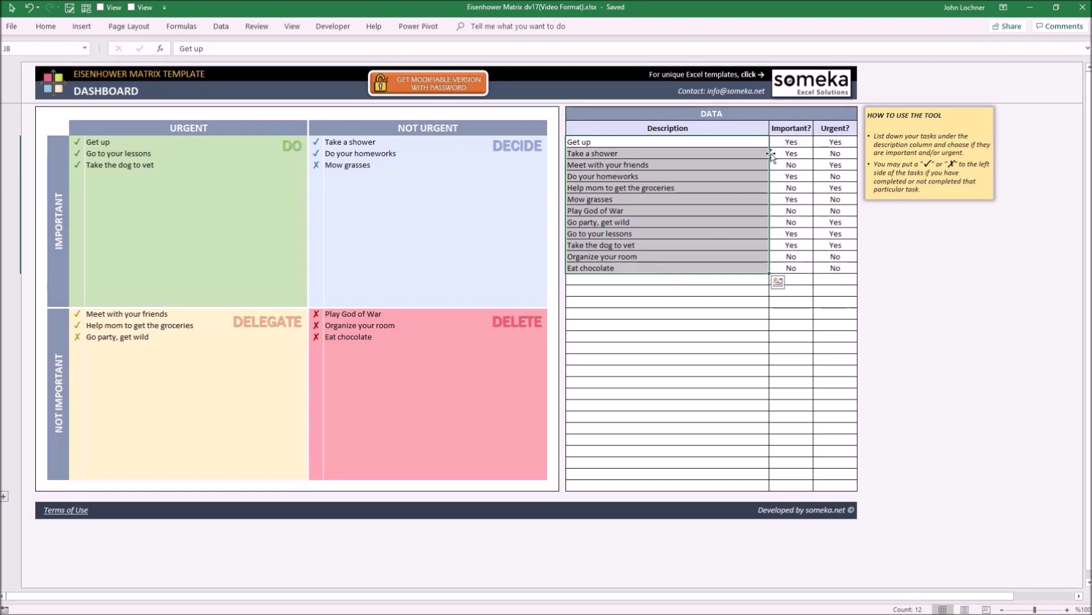
click(790, 141)
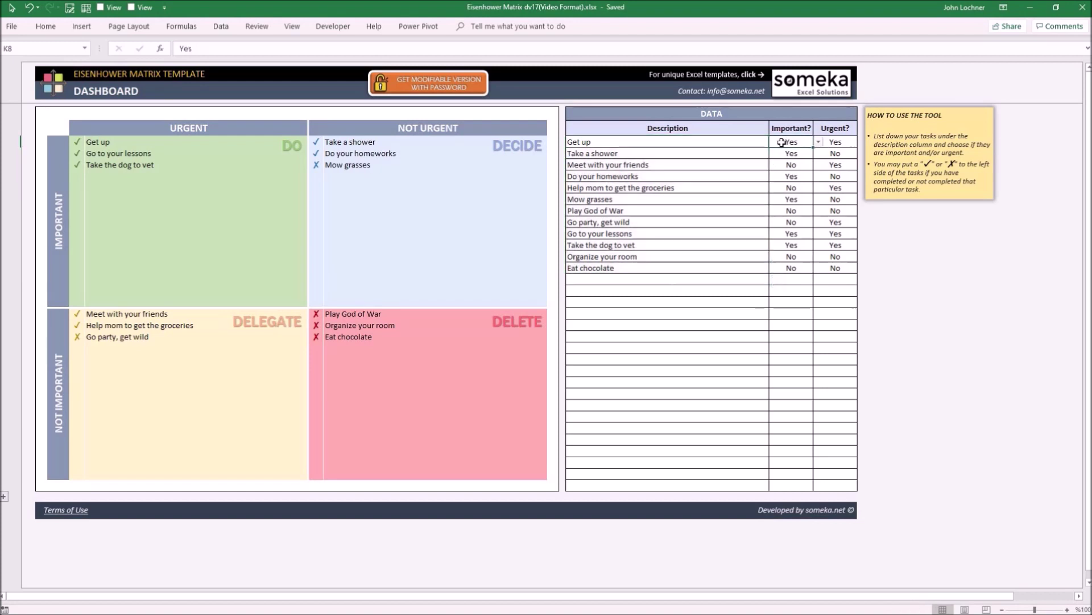
click(829, 140)
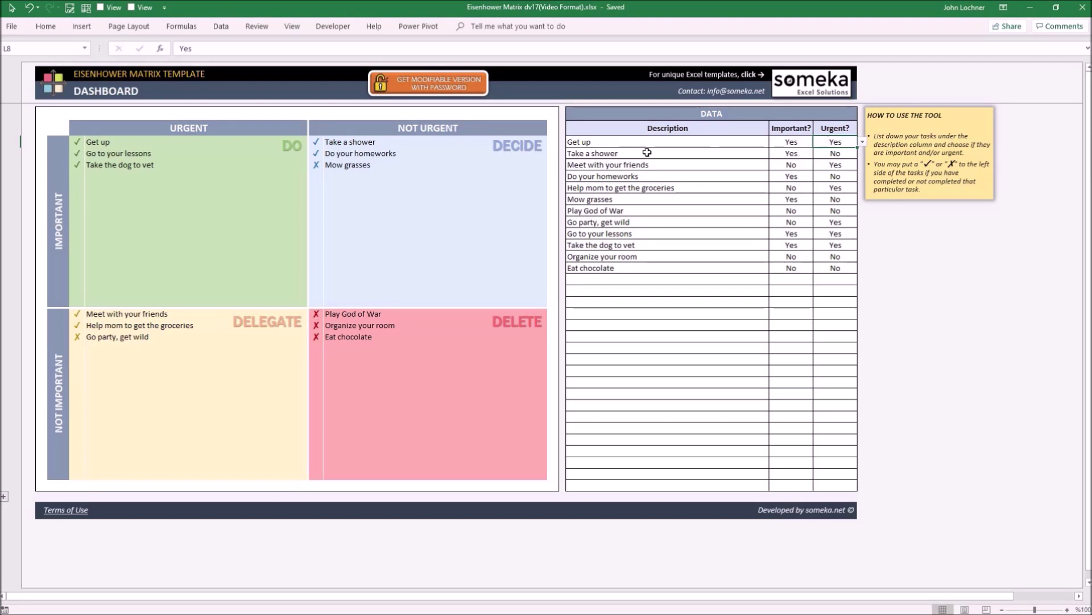
key(Left)
key(Left)
shift+click(837, 140)
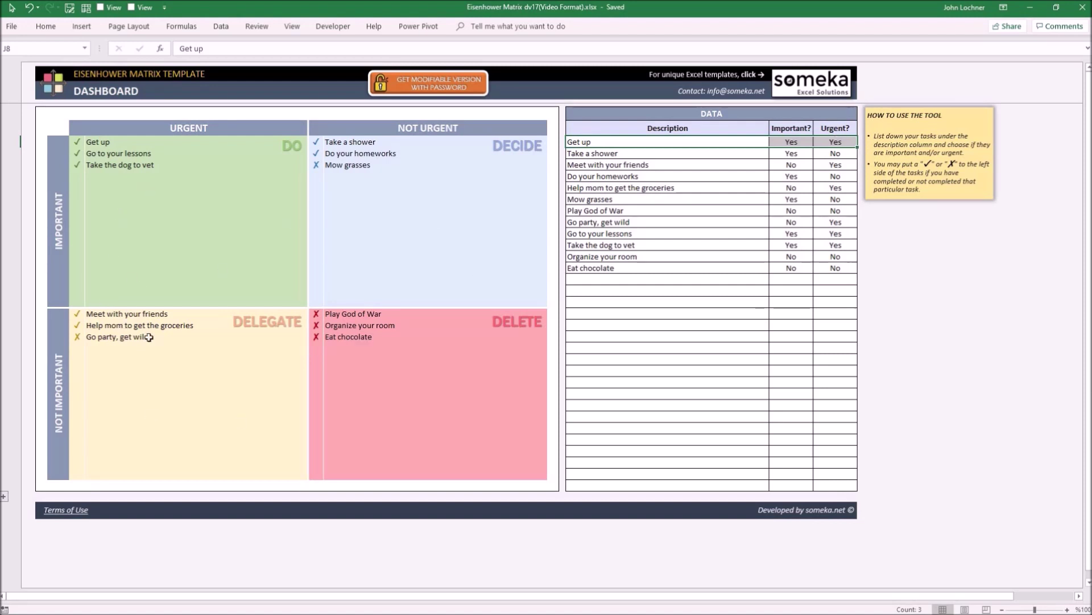
- Enter the thesis, embassy, neighbour and Game of Thrones marathon tasks below Eat chocolate
click(691, 279)
text(Start working on your thesis)
key(Return)
text(Tal)
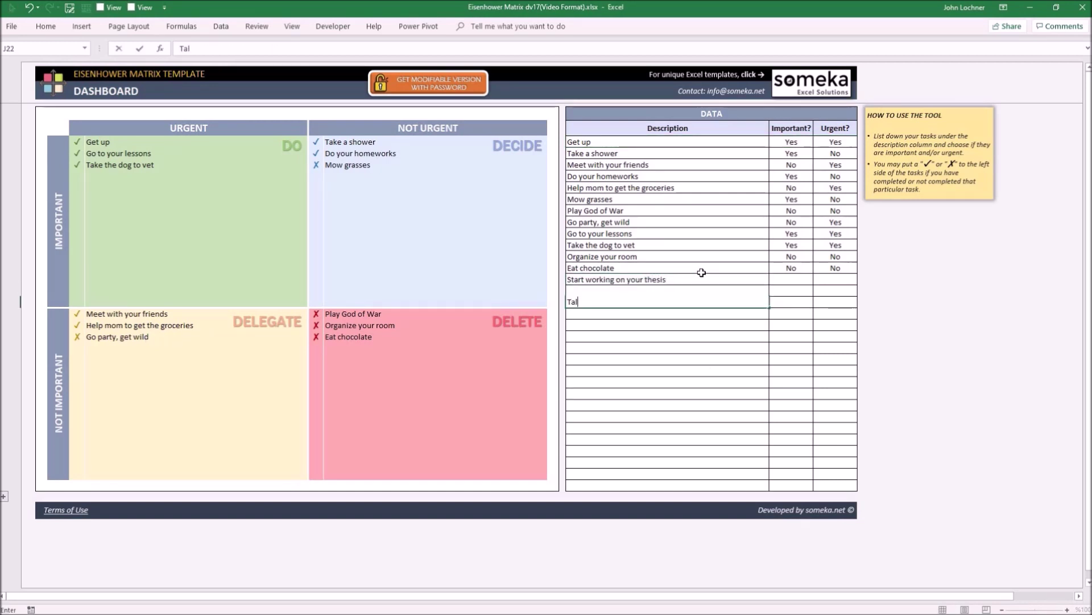
text(k to your neighbour about the dog problem)
key(Return)
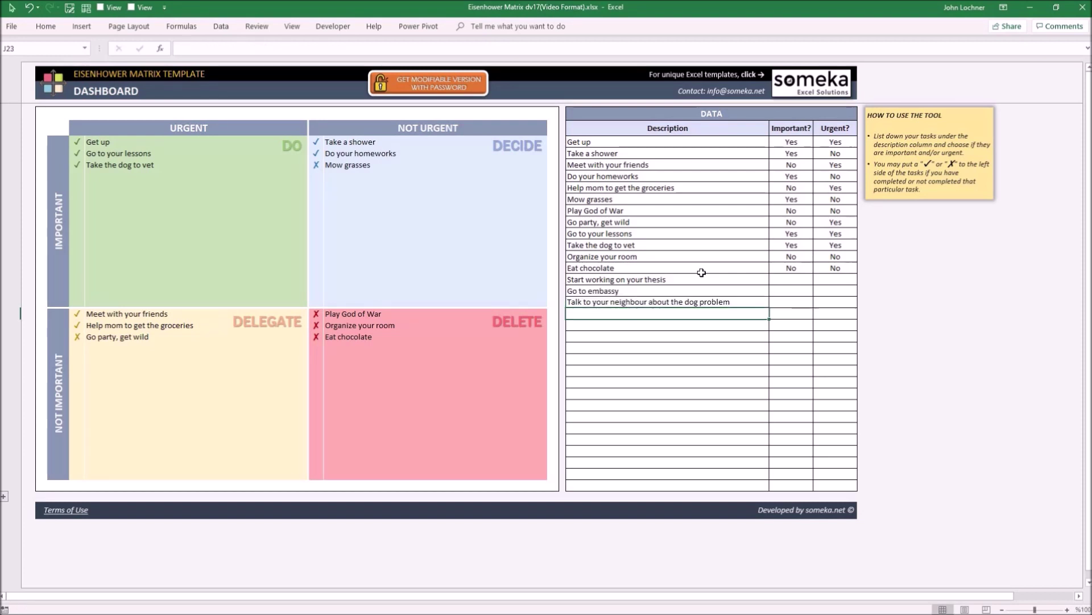
text(Have a game of thrones marathon with friends)
key(Return)
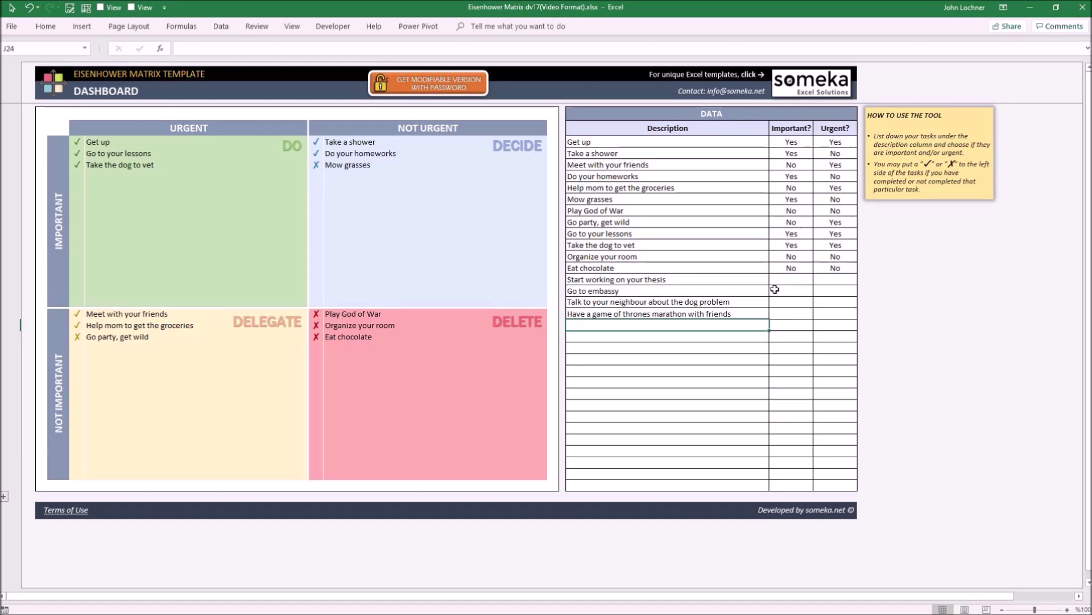
click(791, 280)
- Rate thesis Yes/Yes, embassy Yes/No, neighbour No/Yes and marathon No/No for Important/Urgent
click(835, 279)
text(Yes)
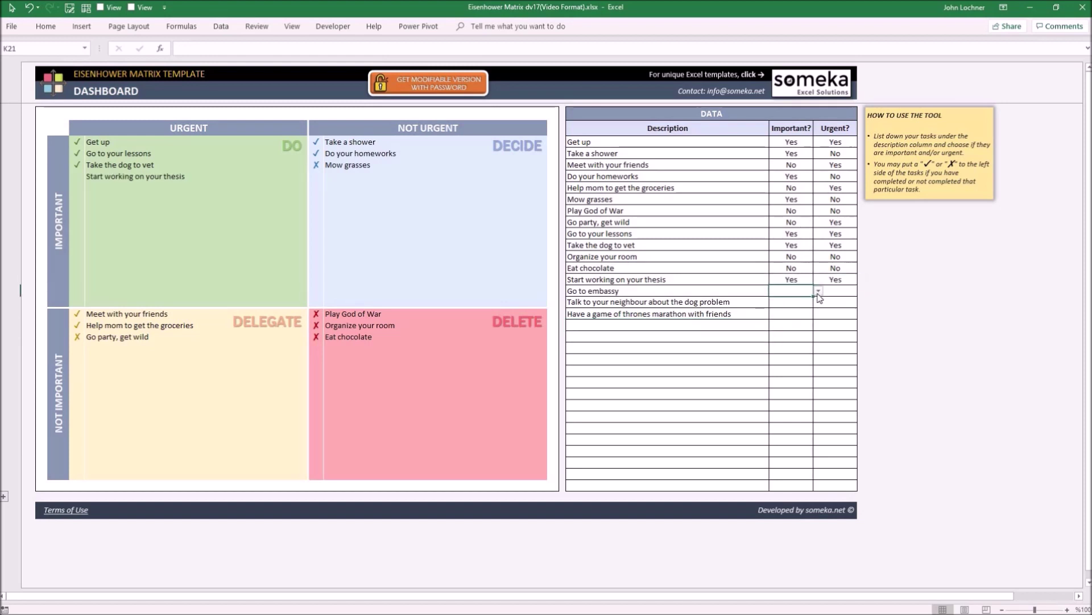
click(791, 291)
click(861, 293)
click(837, 316)
click(812, 307)
click(792, 324)
click(835, 313)
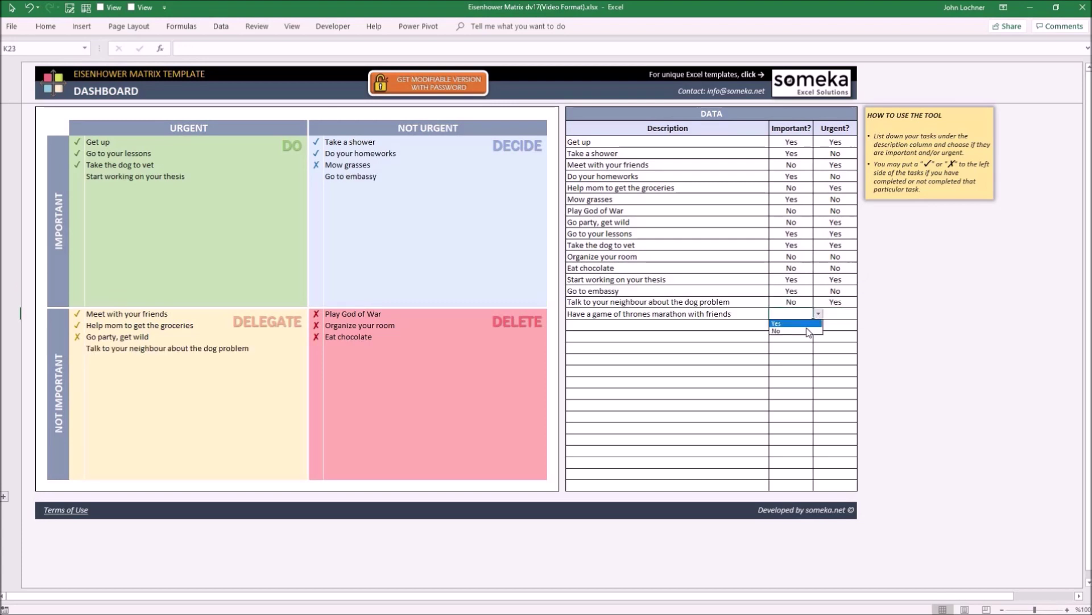
click(792, 337)
click(836, 336)
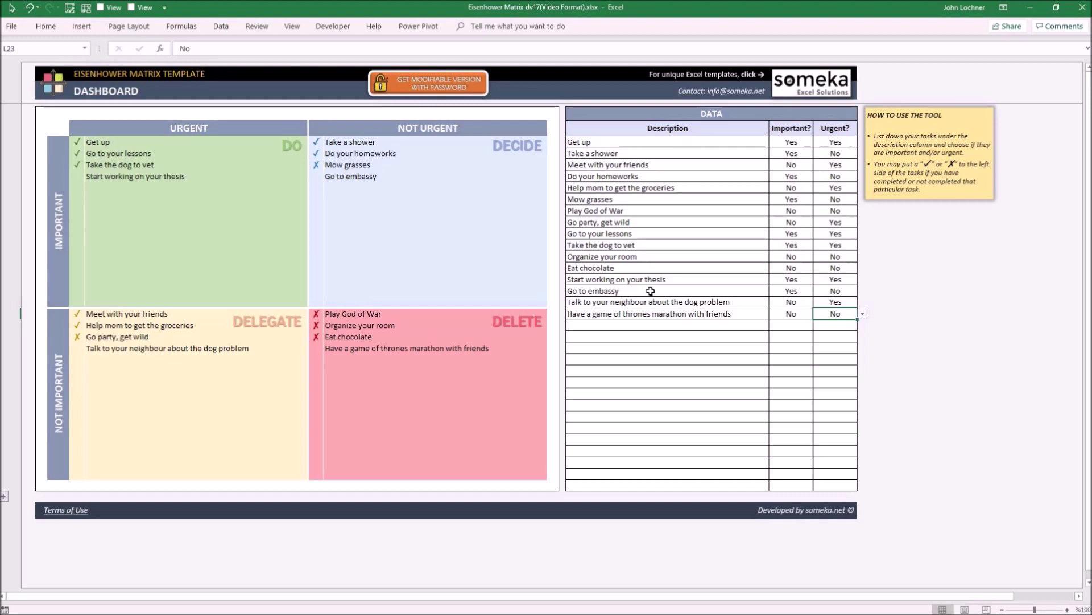
- Check the new entries in the DO, DECIDE, DELETE and DELEGATE quadrants
click(209, 176)
click(386, 179)
click(408, 348)
click(266, 349)
click(261, 381)
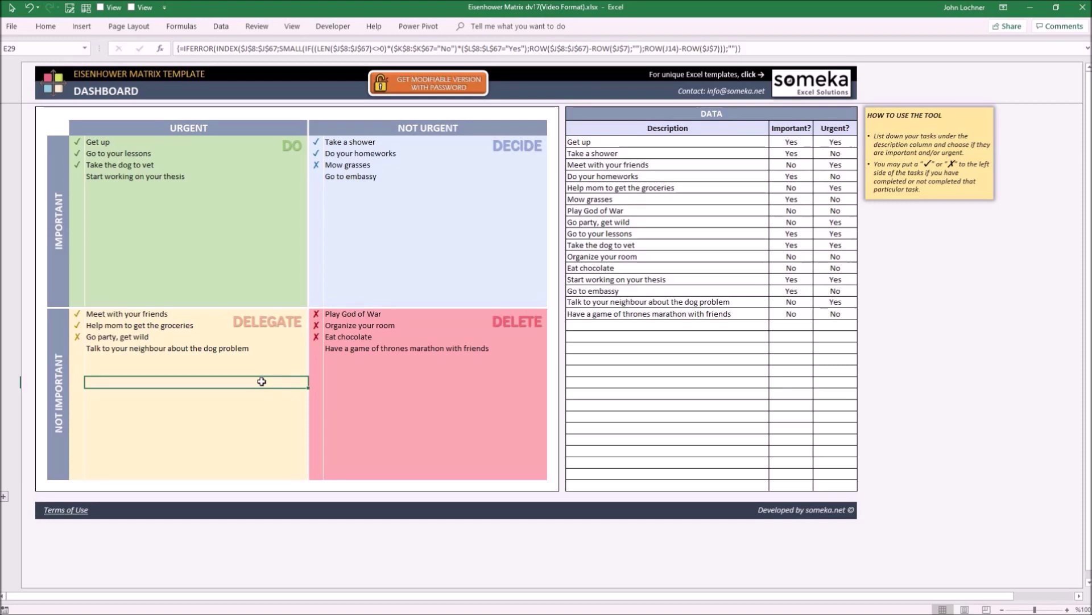
- Mark 'Start working on your thesis' with a ✓ in DO, then return to cell A1
click(78, 178)
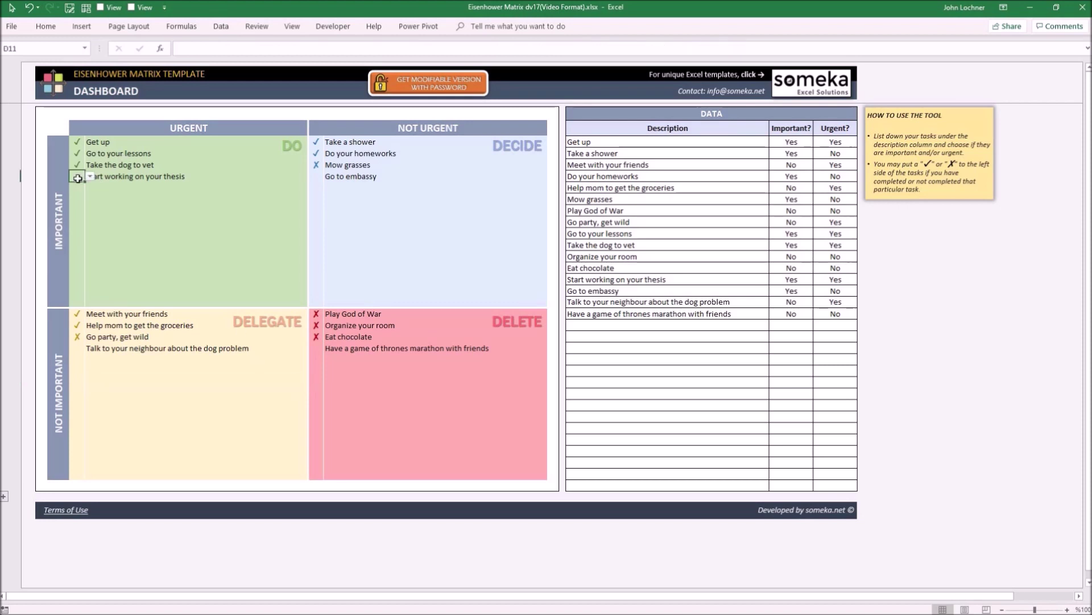
click(89, 177)
click(85, 184)
key(ctrl+Home)
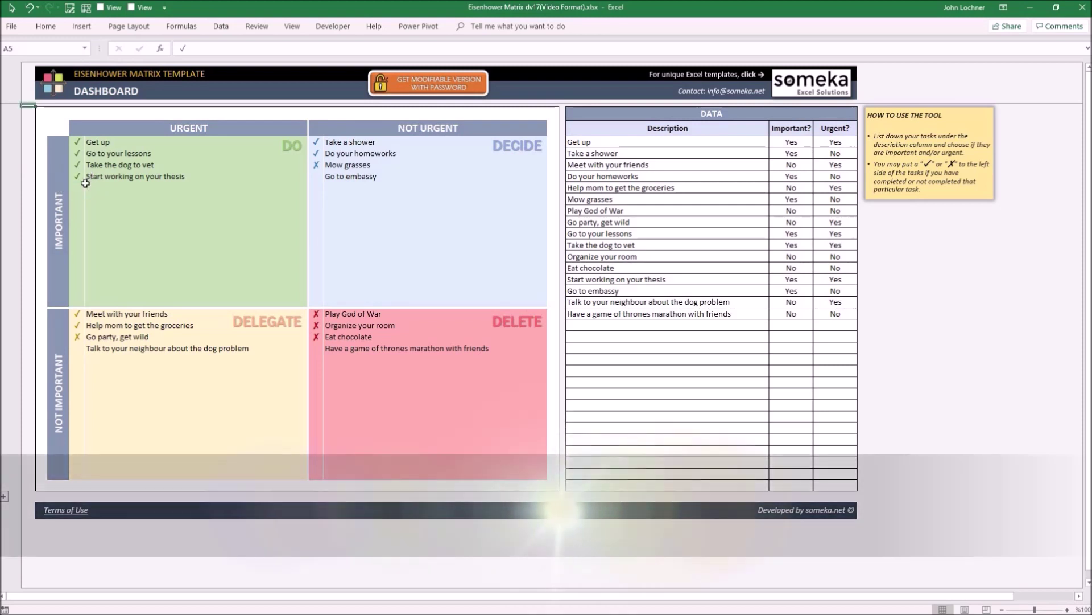